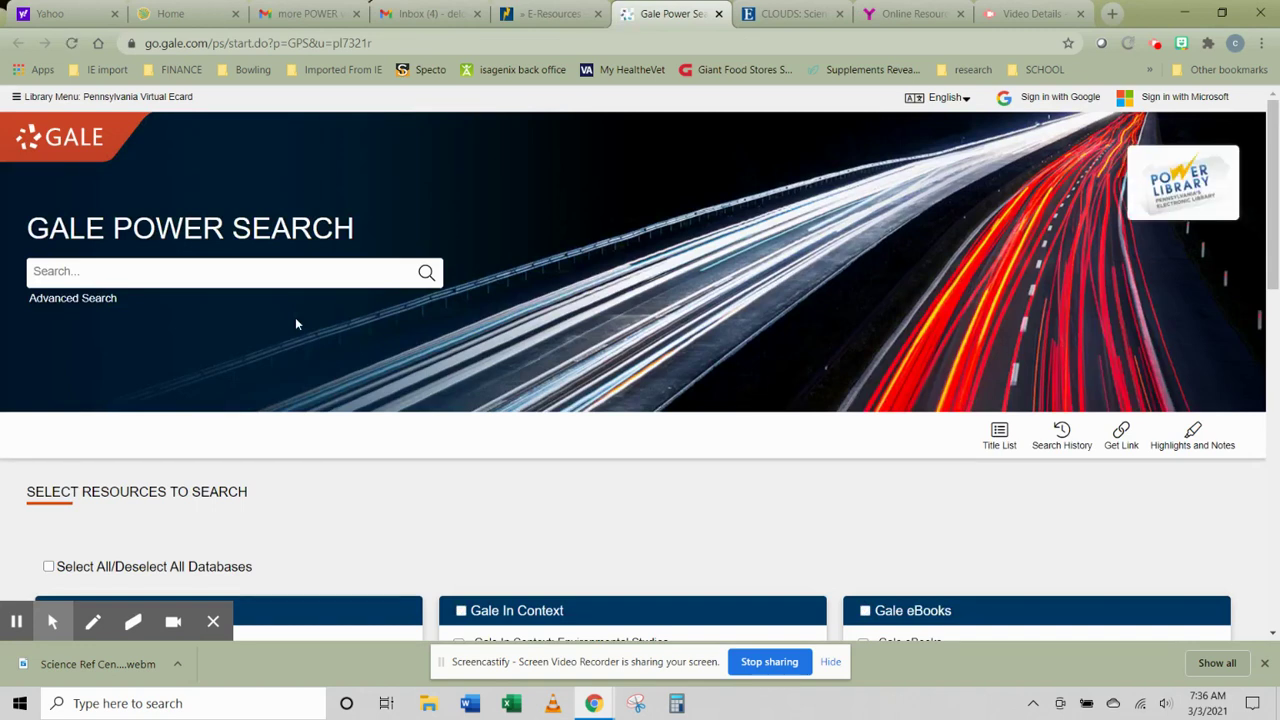
Step: Tick Gale OneFile: U.S. History in the Gale OneFile resource checklist
{"action": "scroll", "coordinate": [538, 453], "scroll_direction": "down", "scroll_amount": 1}
{"action": "scroll", "coordinate": [538, 453], "scroll_direction": "down", "scroll_amount": 3}
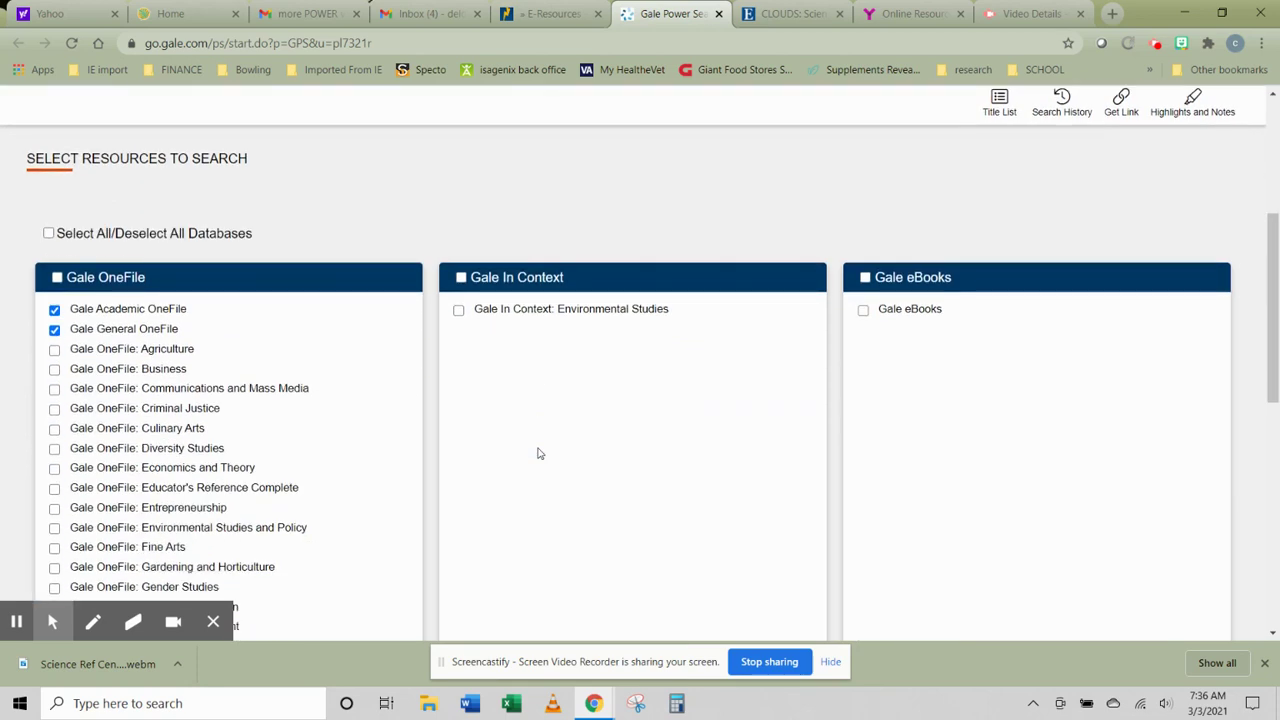
{"action": "scroll", "coordinate": [538, 453], "scroll_direction": "down", "scroll_amount": 1}
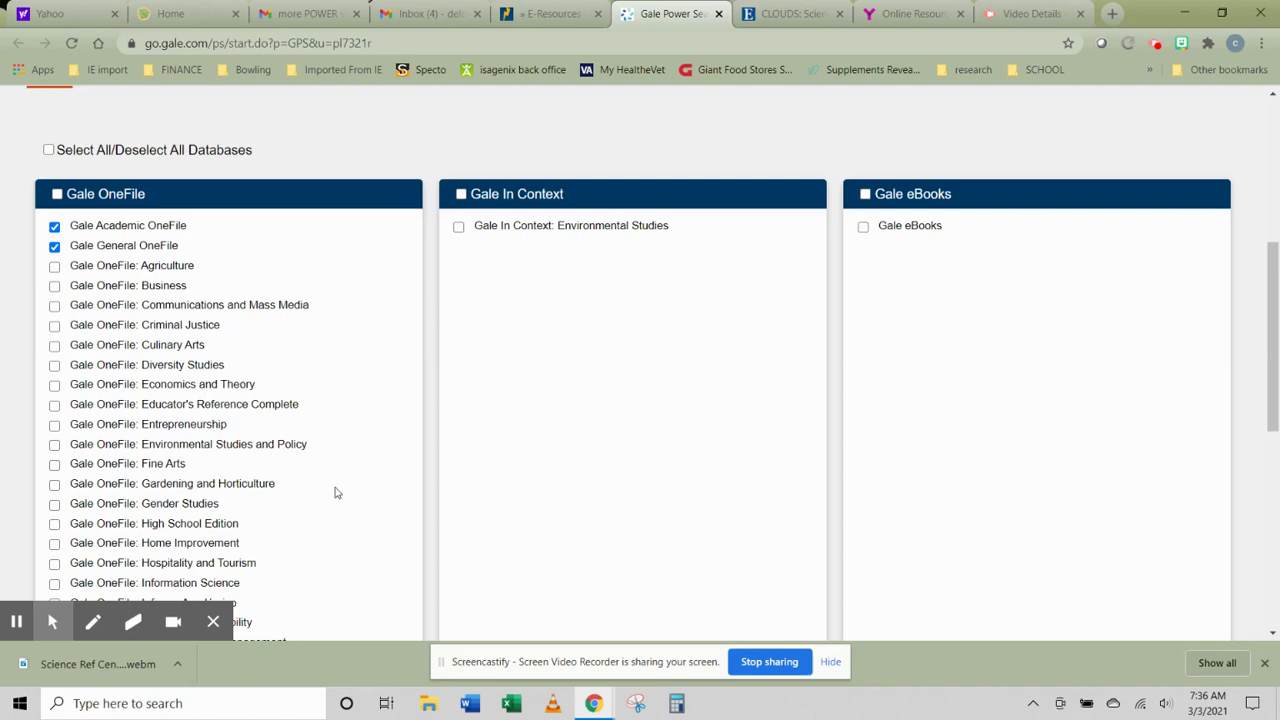
{"action": "scroll", "coordinate": [330, 488], "scroll_direction": "down", "scroll_amount": 2}
{"action": "scroll", "coordinate": [326, 485], "scroll_direction": "down", "scroll_amount": 1}
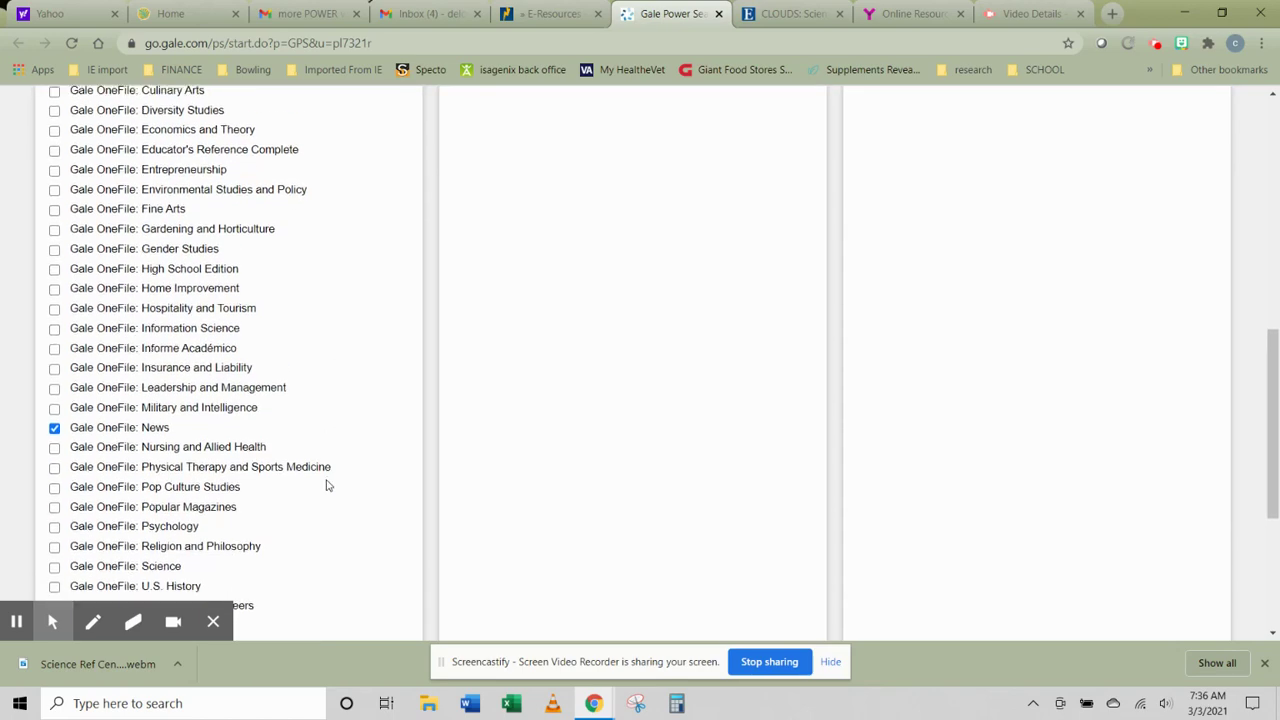
{"action": "scroll", "coordinate": [326, 485], "scroll_direction": "down", "scroll_amount": 1}
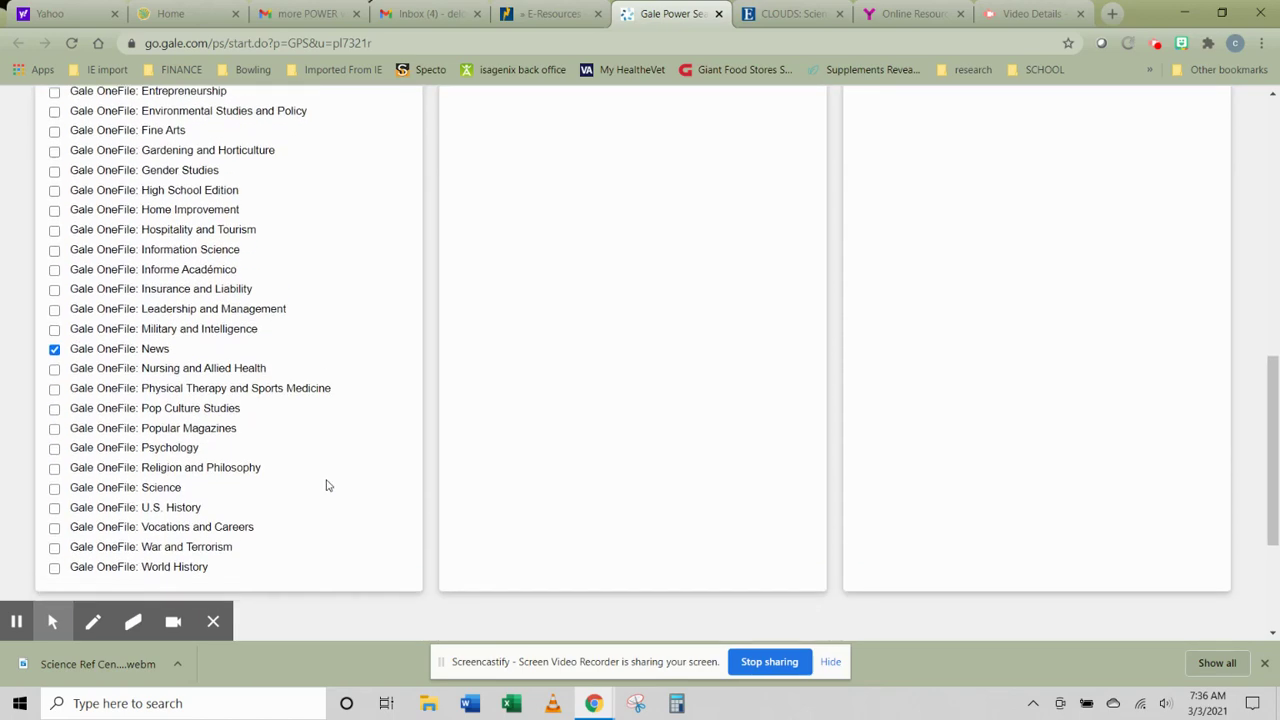
{"action": "scroll", "coordinate": [326, 485], "scroll_direction": "up", "scroll_amount": 3}
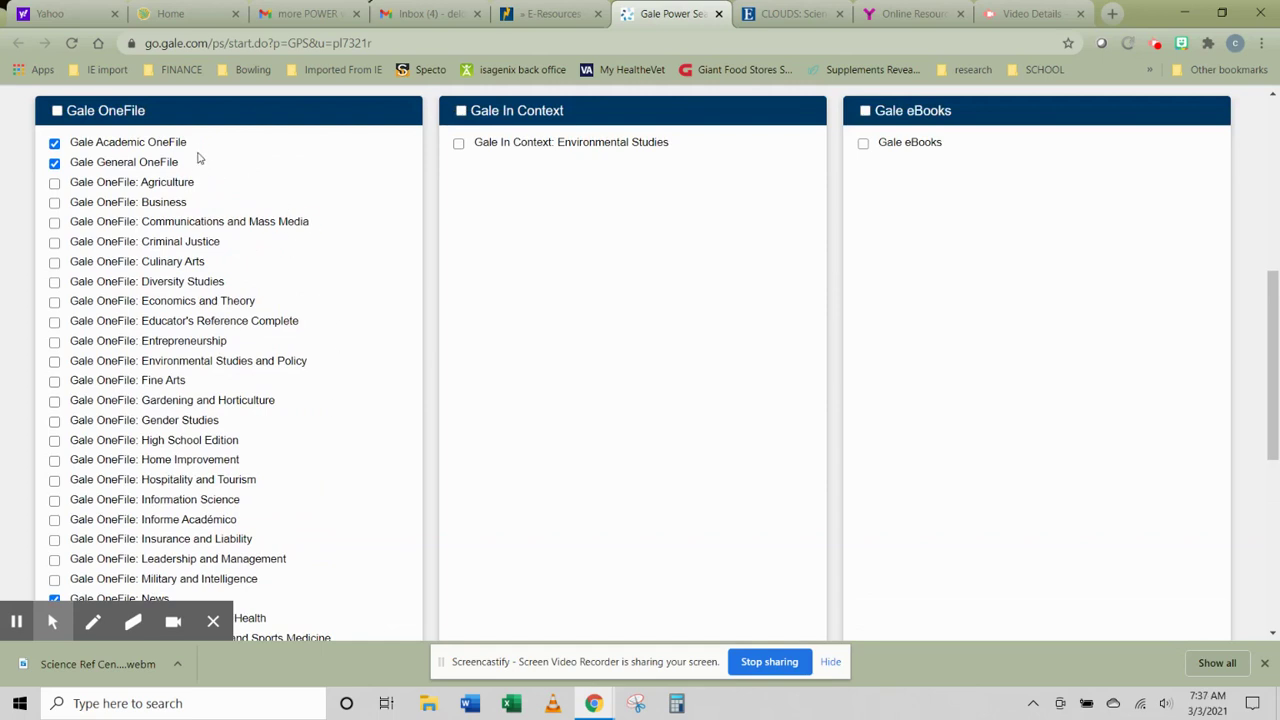
{"action": "scroll", "coordinate": [344, 318], "scroll_direction": "down", "scroll_amount": 1}
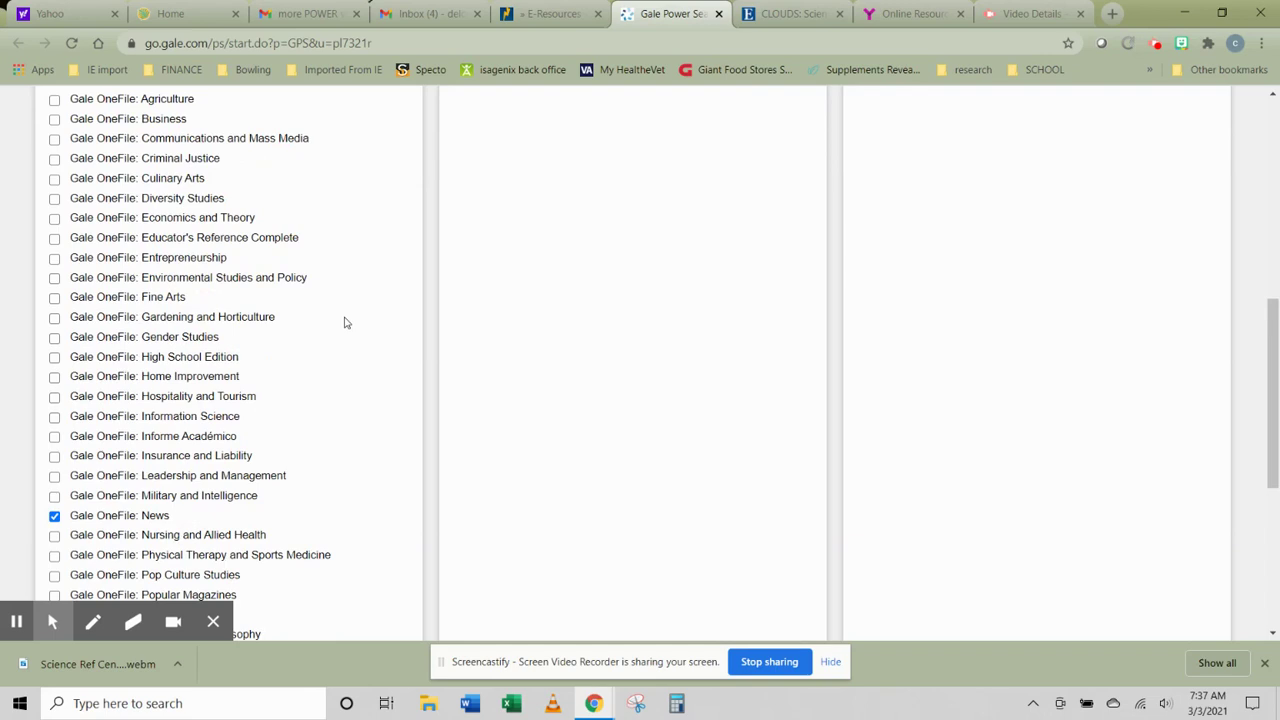
{"action": "scroll", "coordinate": [346, 322], "scroll_direction": "down", "scroll_amount": 2}
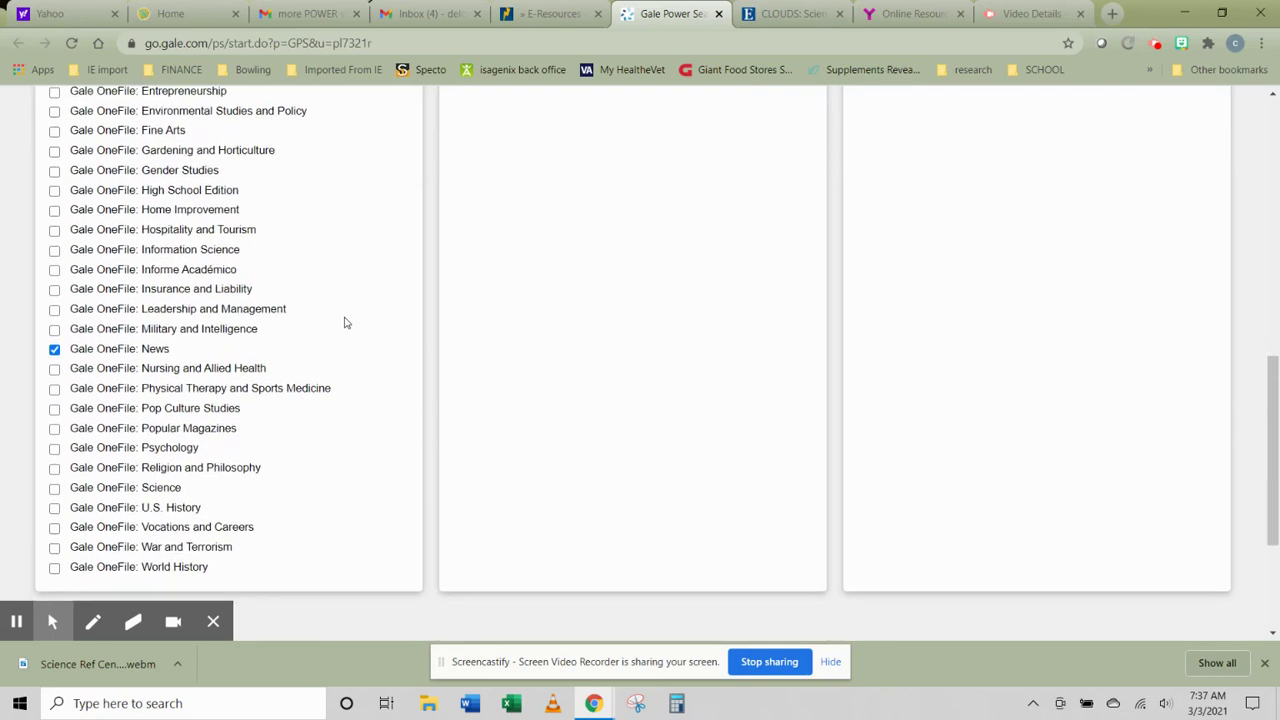
{"action": "left_click", "coordinate": [54, 508]}
Step: Tick Gale OneFile: Gender Studies, search for 'Eleanor Roosevelt', and browse the magazine results
{"action": "left_click", "coordinate": [55, 172]}
{"action": "scroll", "coordinate": [276, 293], "scroll_direction": "up", "scroll_amount": 6}
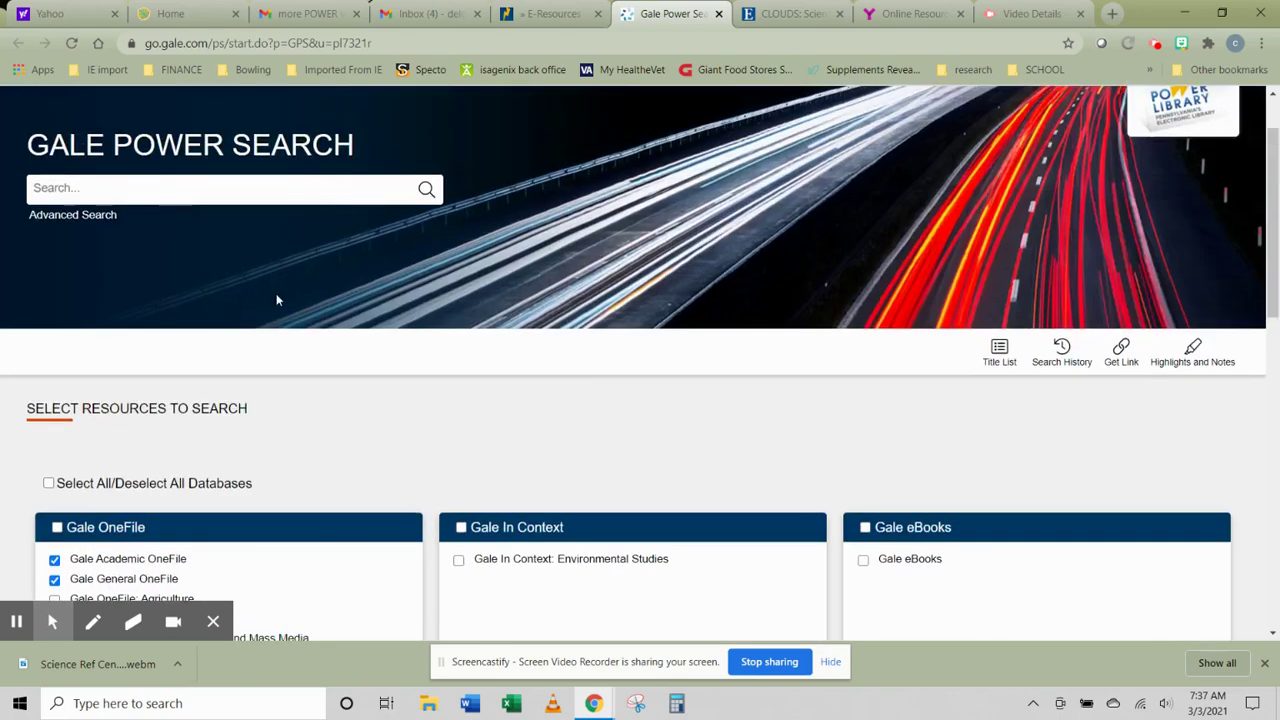
{"action": "left_click", "coordinate": [188, 190]}
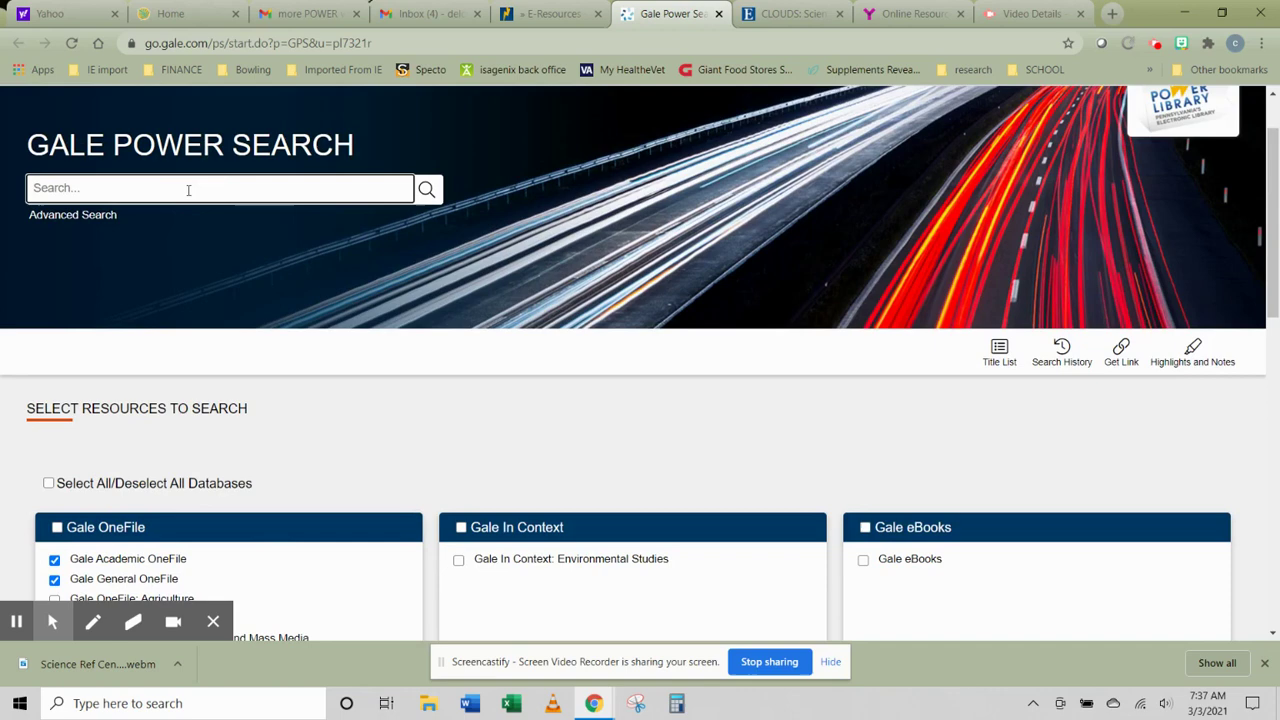
{"action": "type", "text": "Eleanor Roo"}
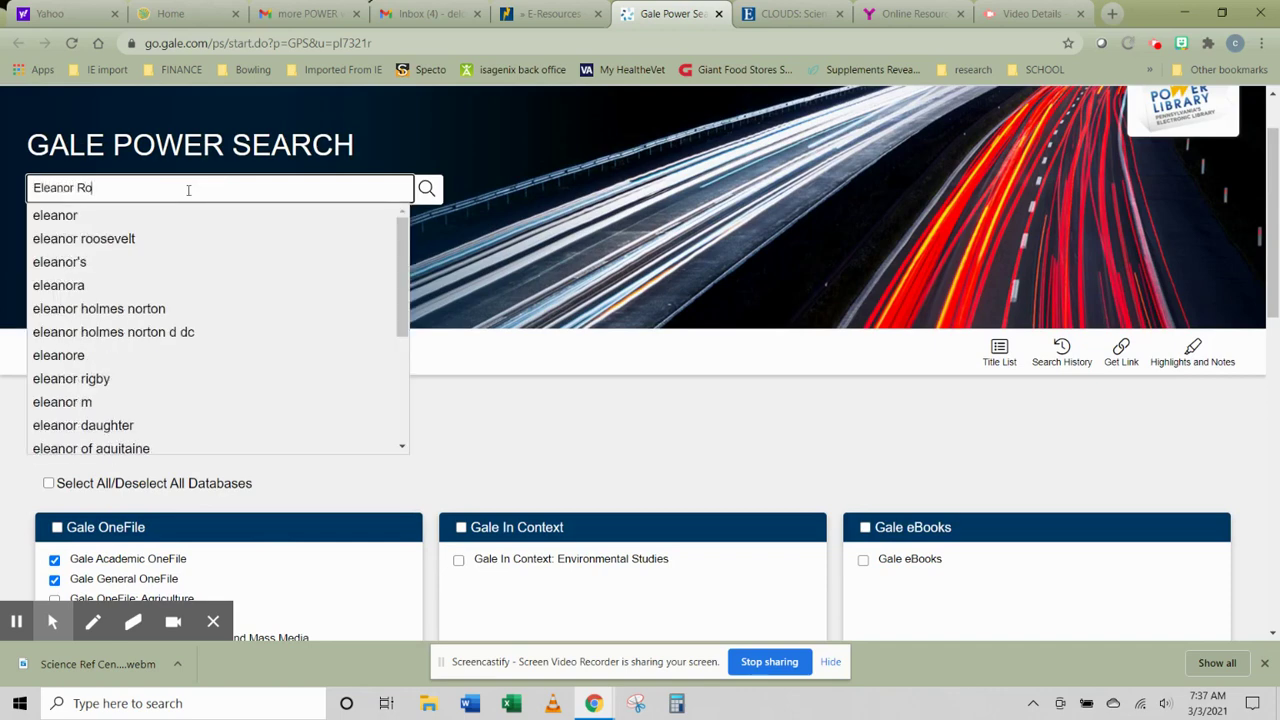
{"action": "type", "text": "sevelt"}
{"action": "key", "text": "Return"}
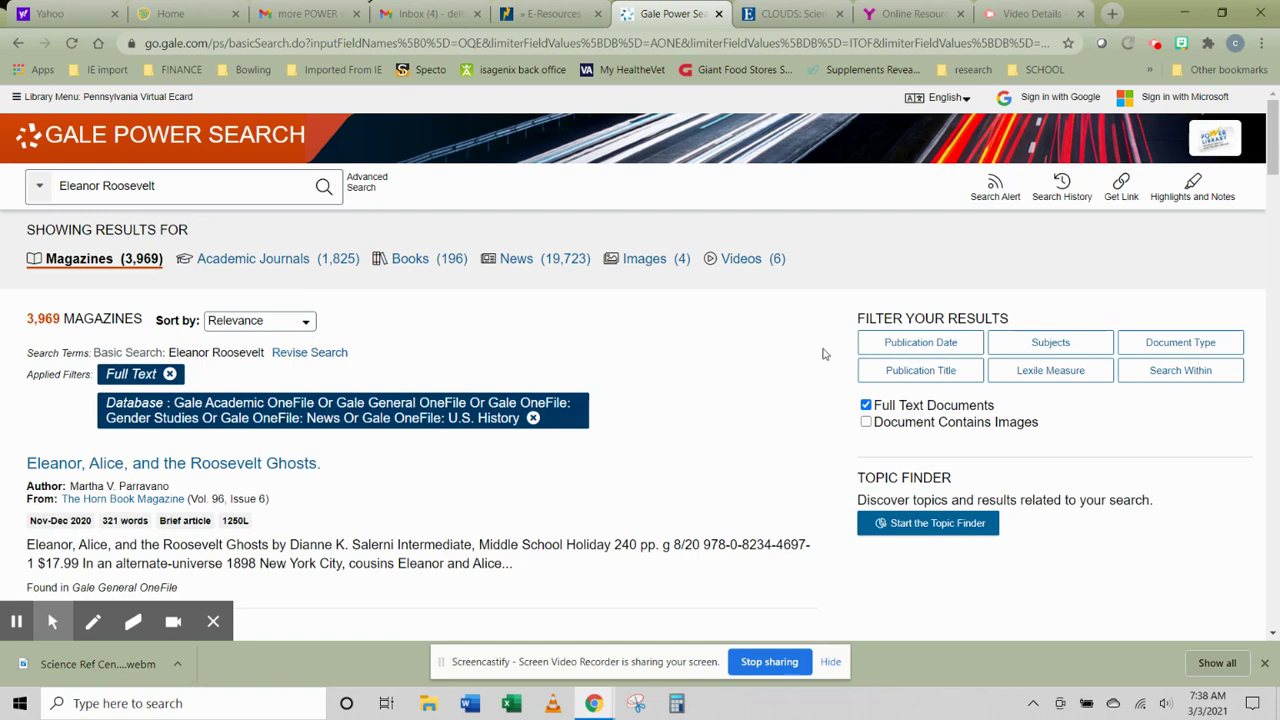
{"action": "scroll", "coordinate": [805, 447], "scroll_direction": "down", "scroll_amount": 3}
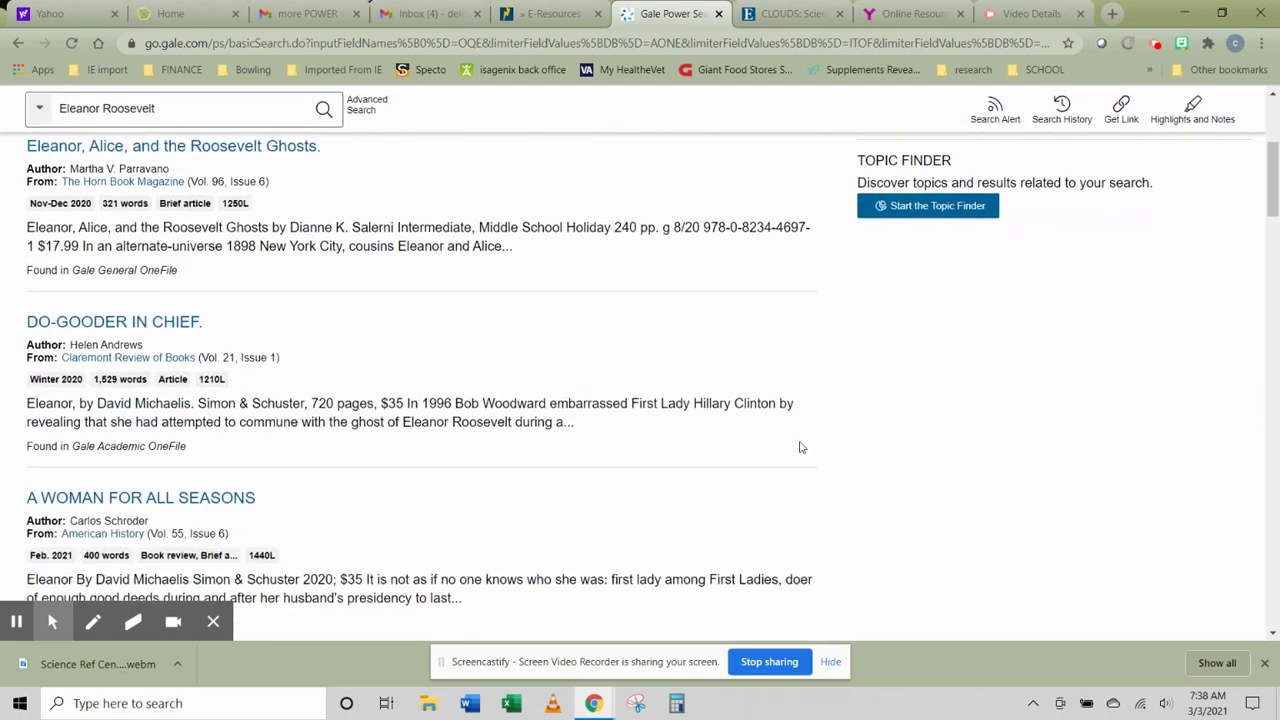
{"action": "scroll", "coordinate": [902, 451], "scroll_direction": "down", "scroll_amount": 1}
{"action": "scroll", "coordinate": [903, 452], "scroll_direction": "down", "scroll_amount": 1}
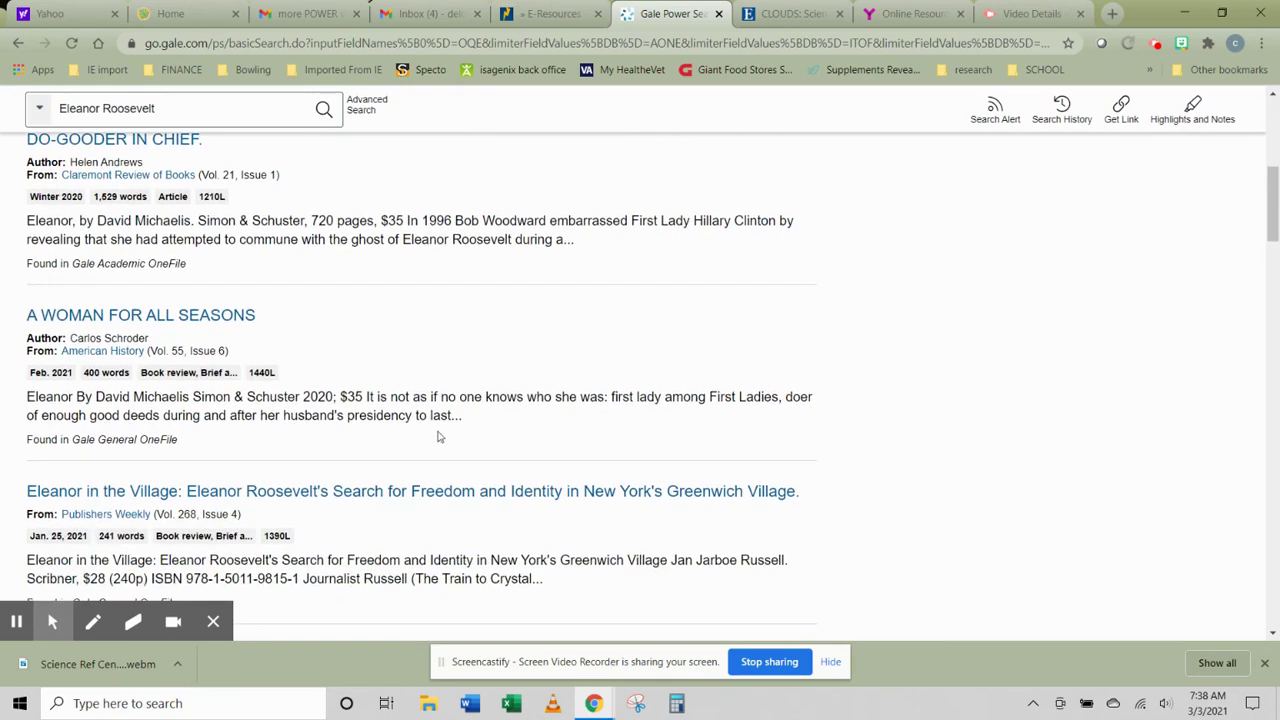
Step: Open the article 'A Woman for All Seasons' and read down through it
{"action": "left_click", "coordinate": [202, 327]}
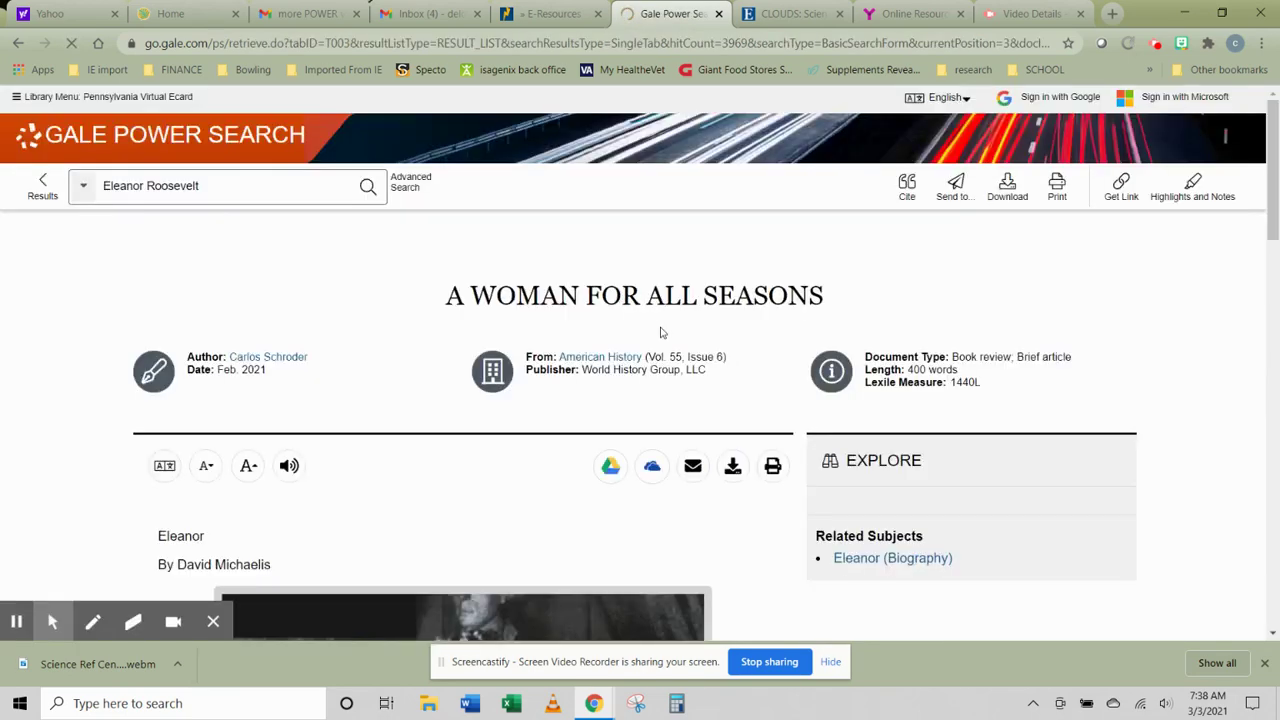
{"action": "scroll", "coordinate": [660, 332], "scroll_direction": "down", "scroll_amount": 1}
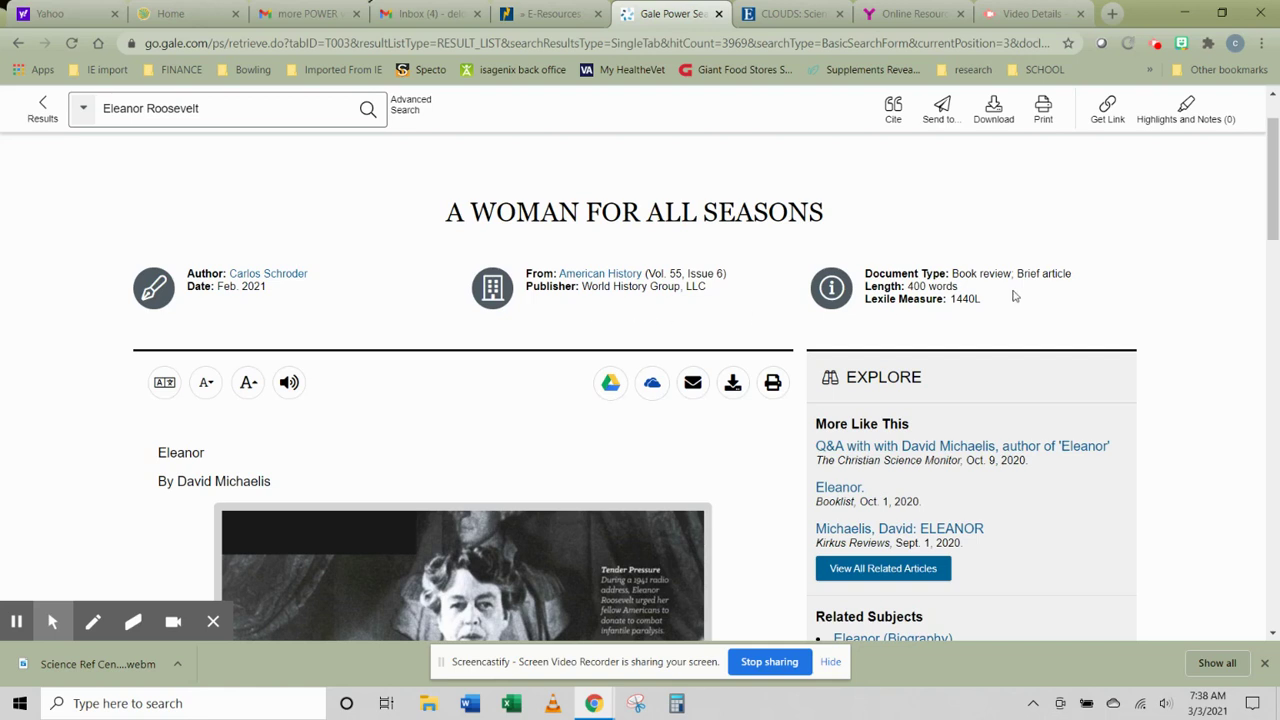
{"action": "scroll", "coordinate": [1013, 296], "scroll_direction": "down", "scroll_amount": 2}
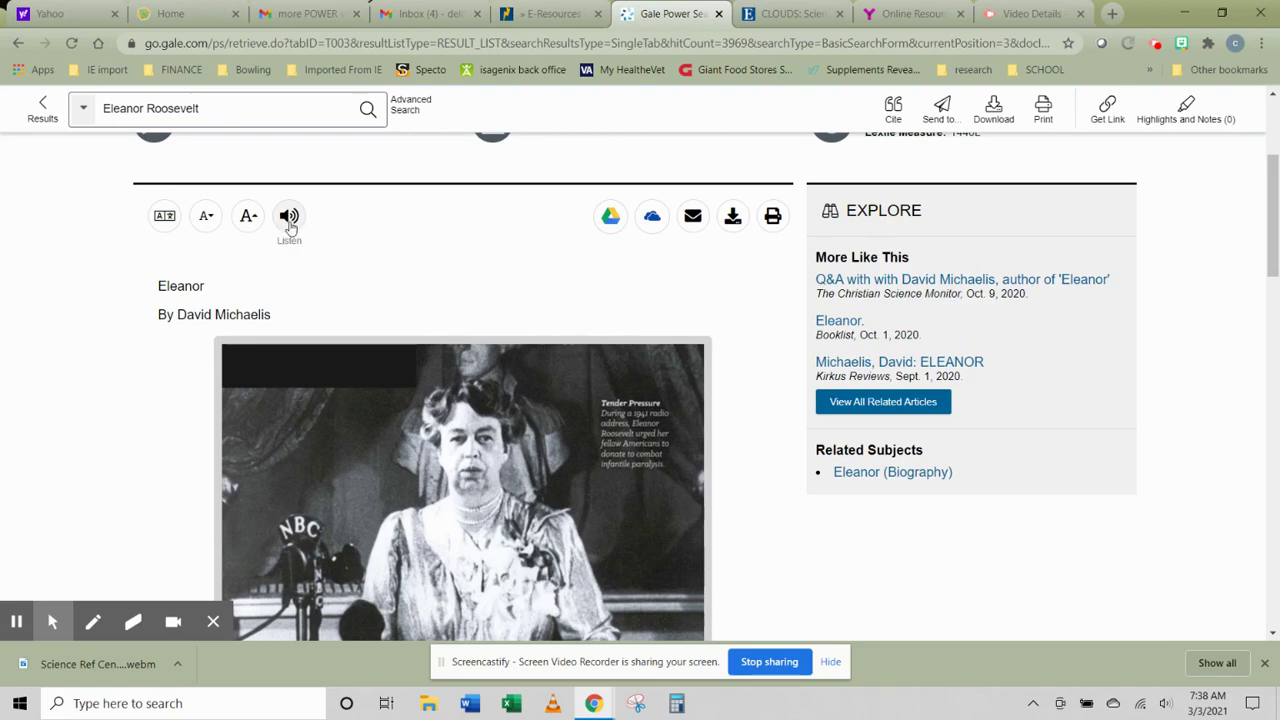
{"action": "scroll", "coordinate": [347, 235], "scroll_direction": "down", "scroll_amount": 2}
{"action": "scroll", "coordinate": [348, 237], "scroll_direction": "down", "scroll_amount": 4}
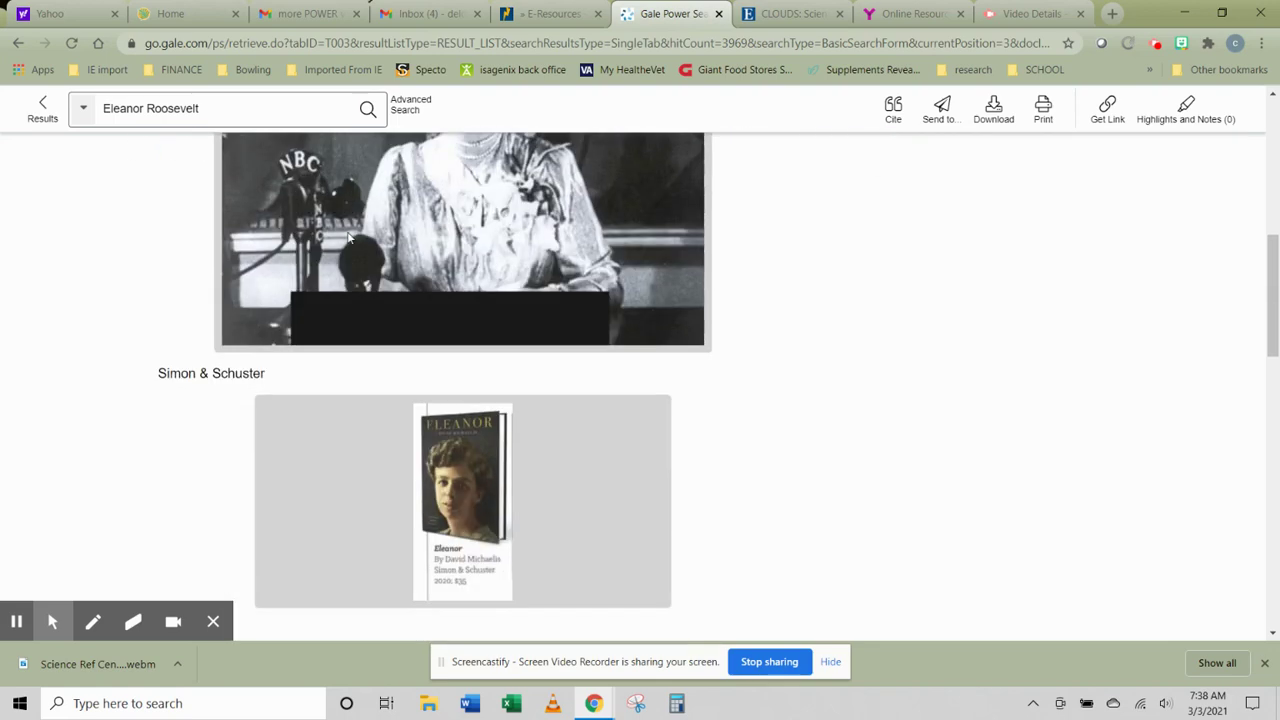
{"action": "scroll", "coordinate": [348, 237], "scroll_direction": "down", "scroll_amount": 11}
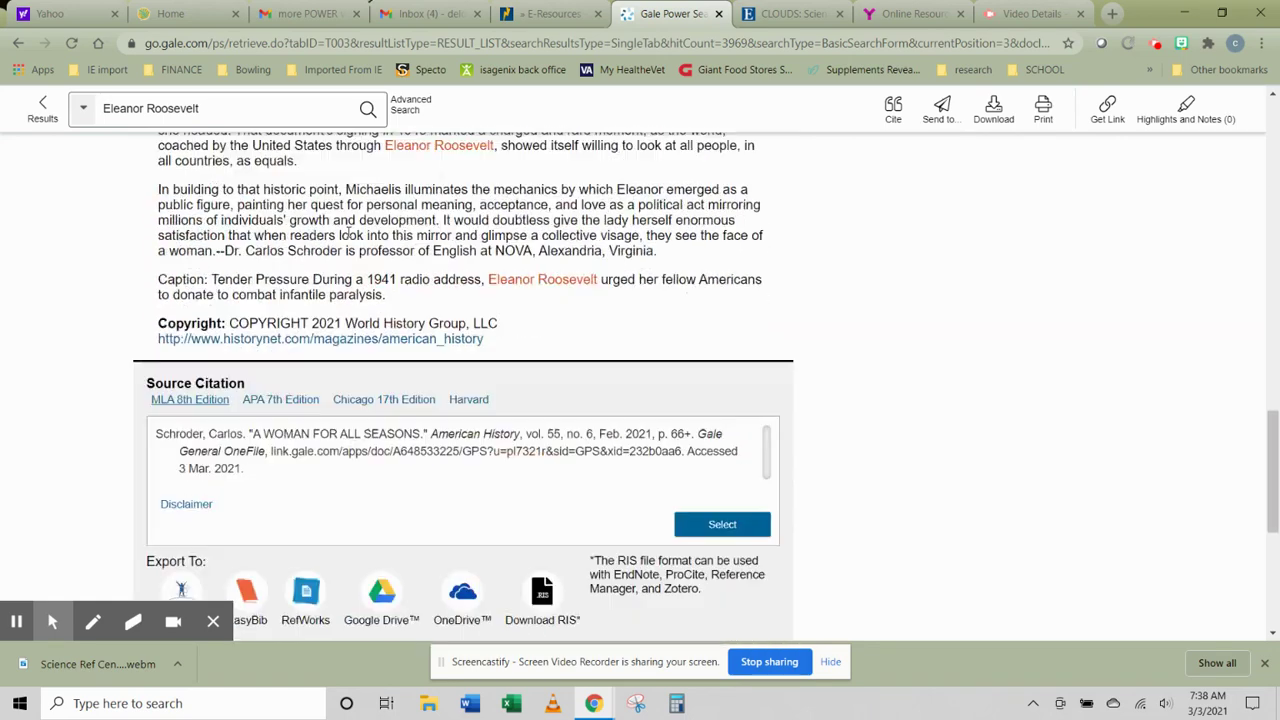
Step: Return to the top of the article and go back to the 3,969 magazine results
{"action": "scroll", "coordinate": [348, 237], "scroll_direction": "up", "scroll_amount": 2}
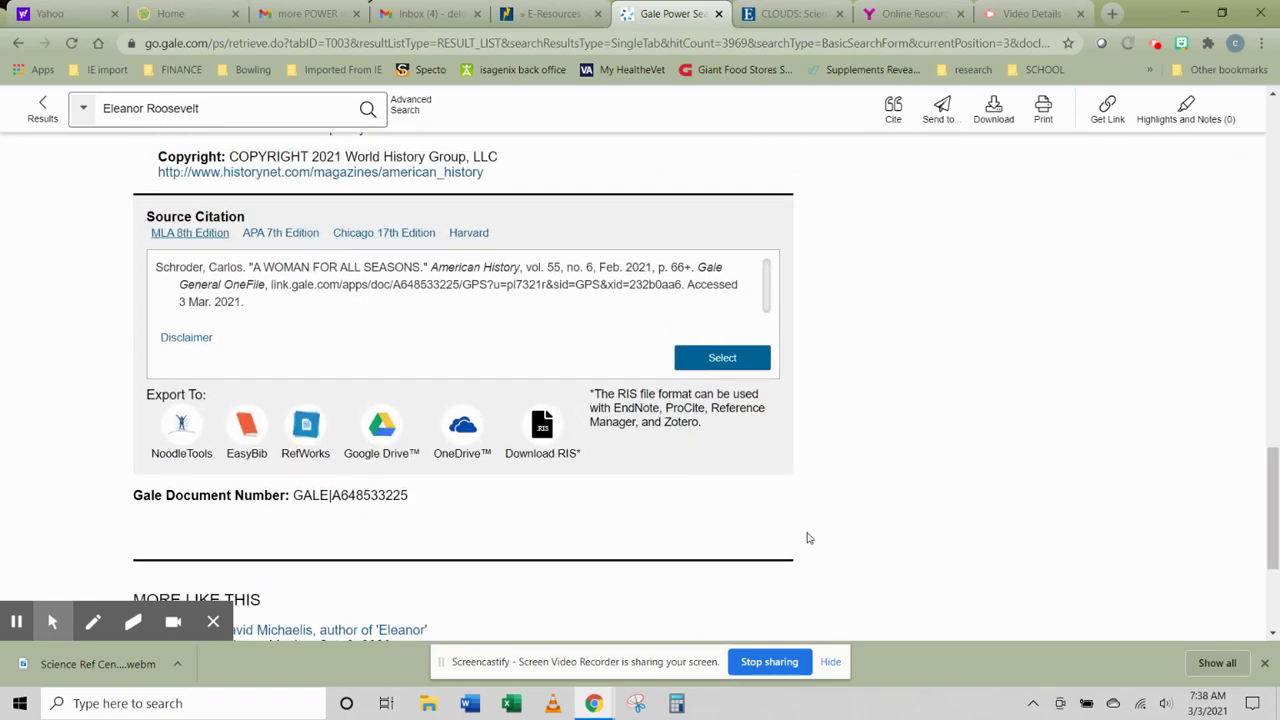
{"action": "scroll", "coordinate": [822, 539], "scroll_direction": "down", "scroll_amount": 2}
{"action": "scroll", "coordinate": [822, 539], "scroll_direction": "down", "scroll_amount": 1}
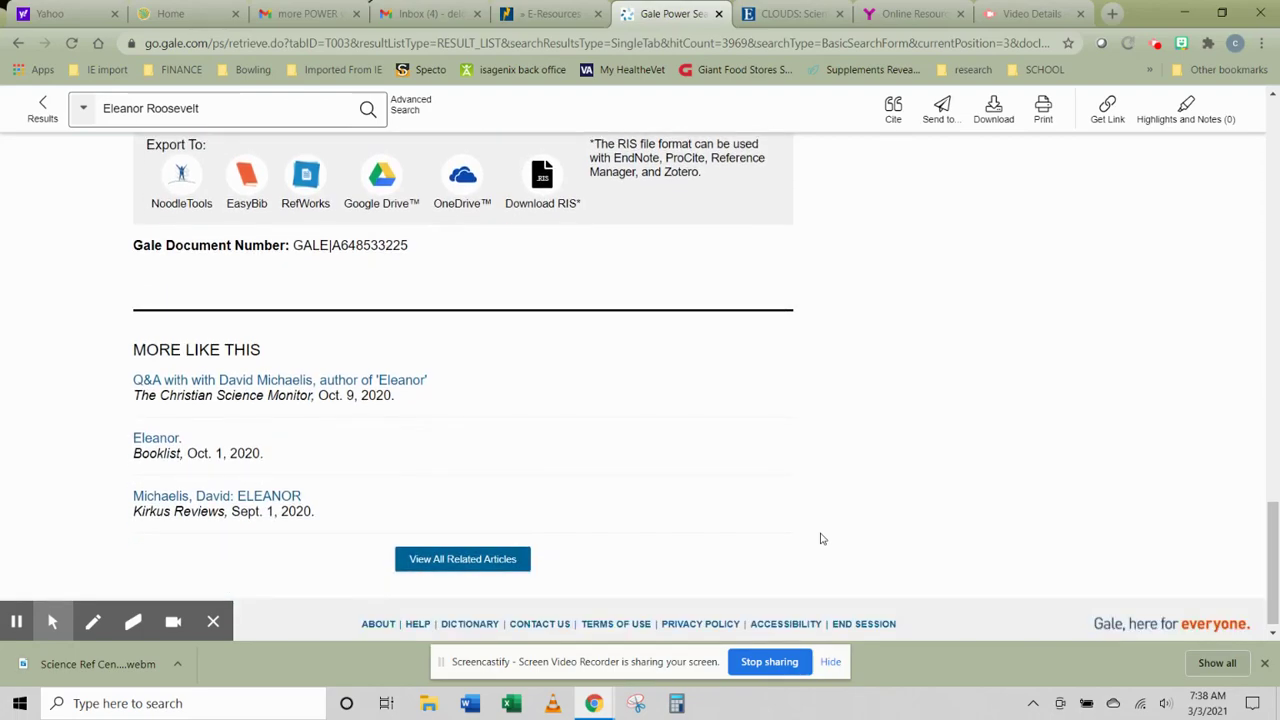
{"action": "scroll", "coordinate": [823, 537], "scroll_direction": "up", "scroll_amount": 5}
{"action": "scroll", "coordinate": [822, 525], "scroll_direction": "up", "scroll_amount": 10}
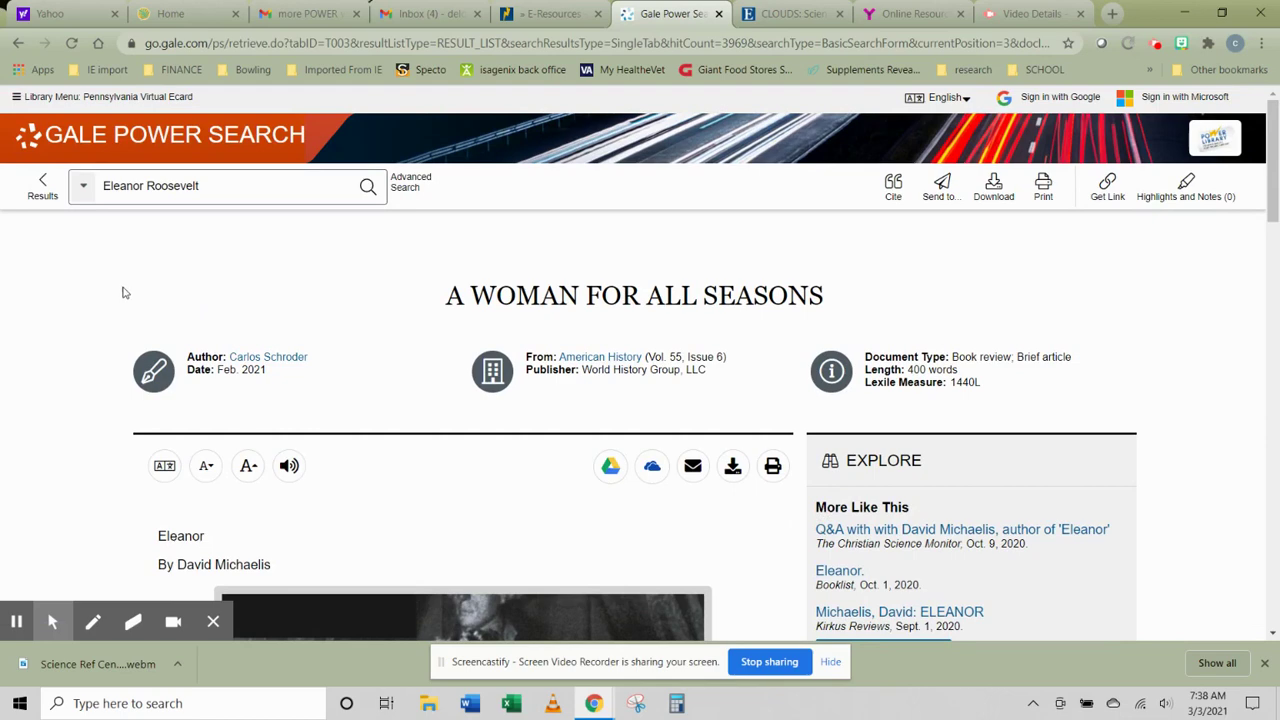
{"action": "left_click", "coordinate": [40, 185]}
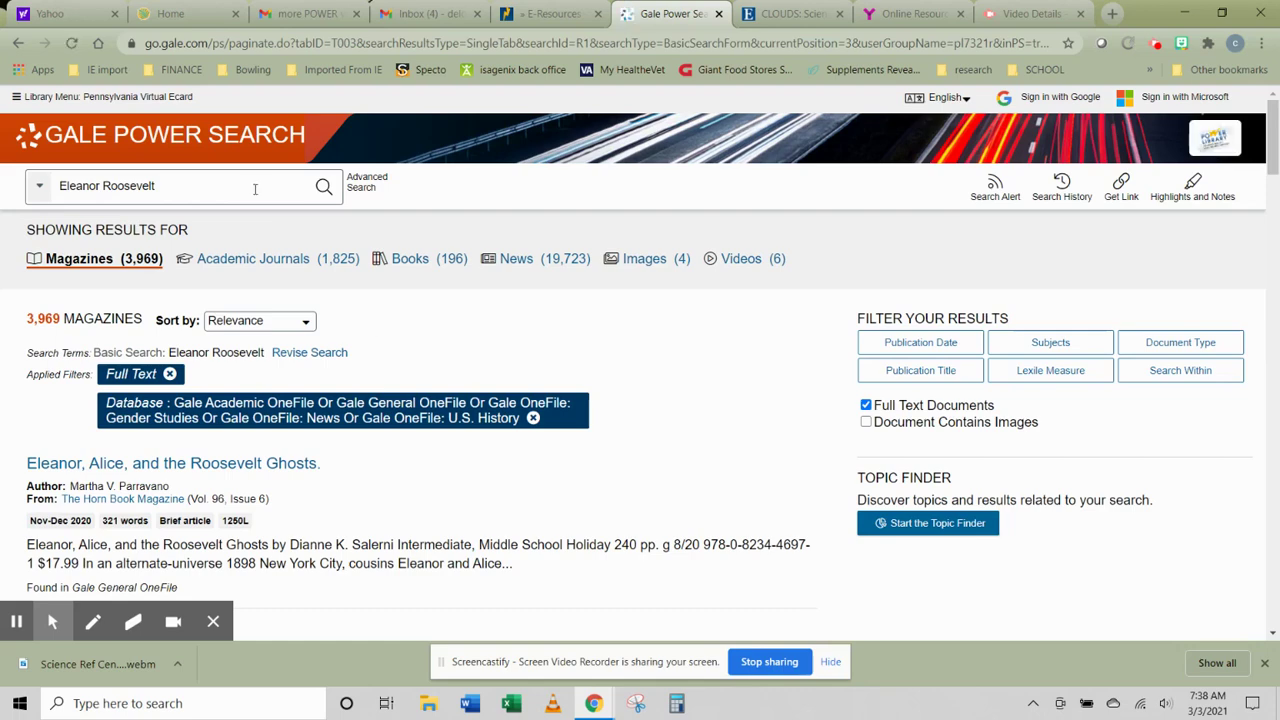
Step: Open Advanced Search and look over its search-term rows and full-text limiter
{"action": "left_click", "coordinate": [361, 188]}
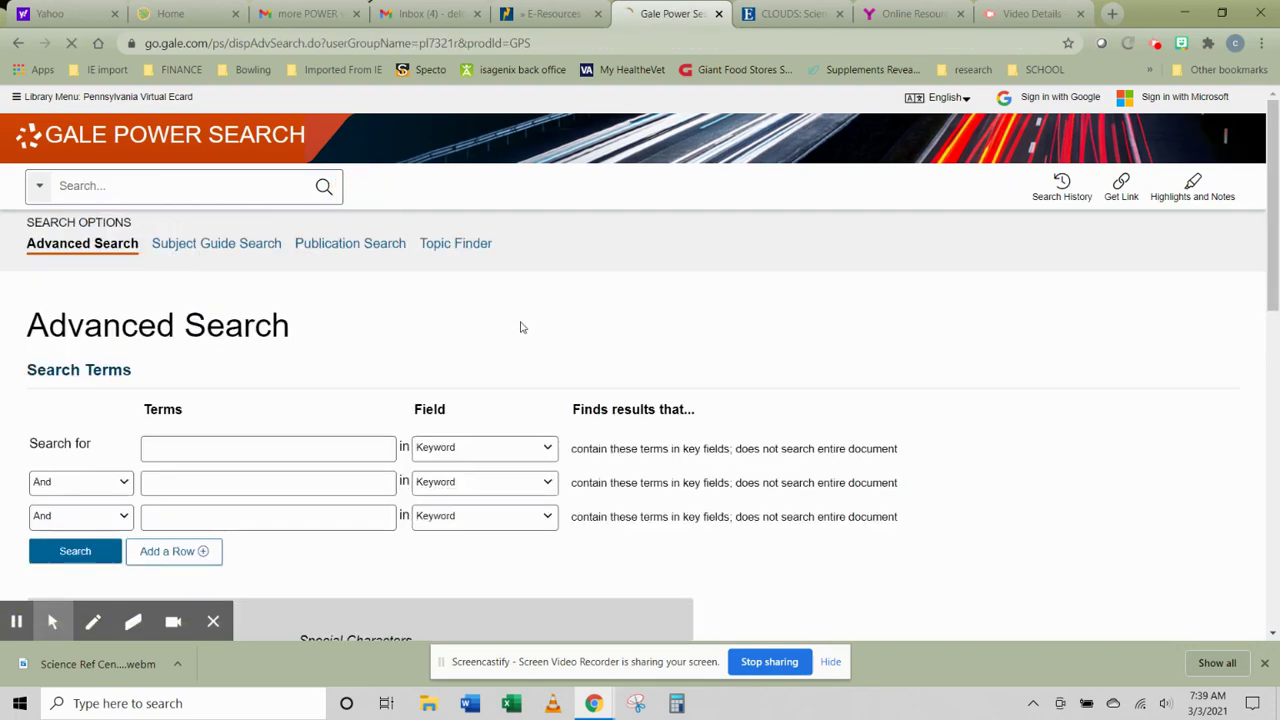
{"action": "scroll", "coordinate": [520, 327], "scroll_direction": "down", "scroll_amount": 1}
{"action": "scroll", "coordinate": [520, 327], "scroll_direction": "down", "scroll_amount": 2}
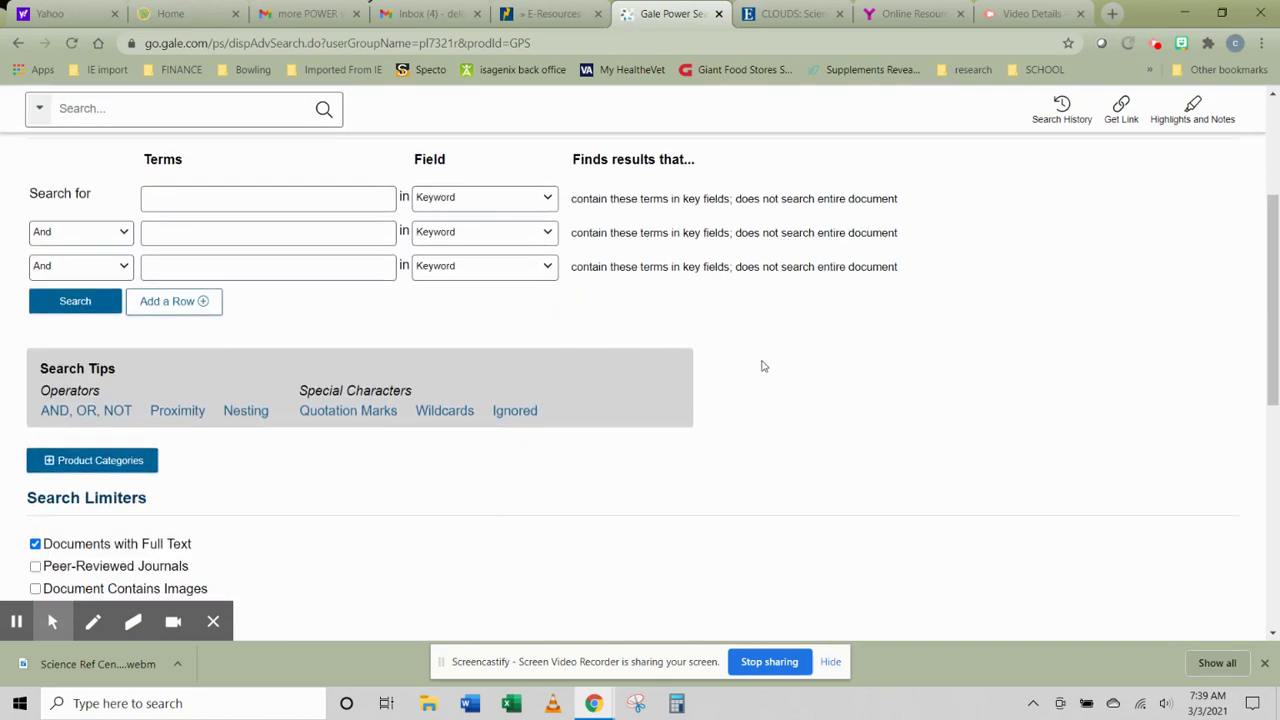
{"action": "scroll", "coordinate": [762, 366], "scroll_direction": "down", "scroll_amount": 2}
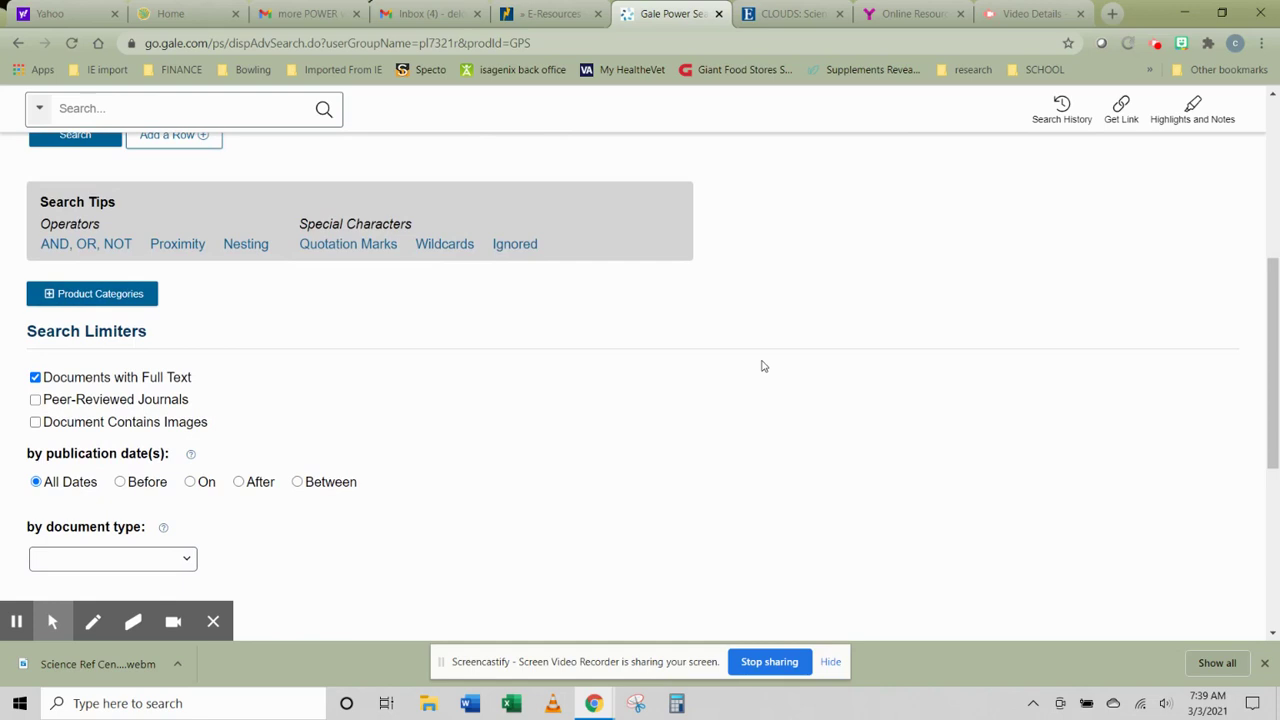
{"action": "scroll", "coordinate": [762, 366], "scroll_direction": "down", "scroll_amount": 1}
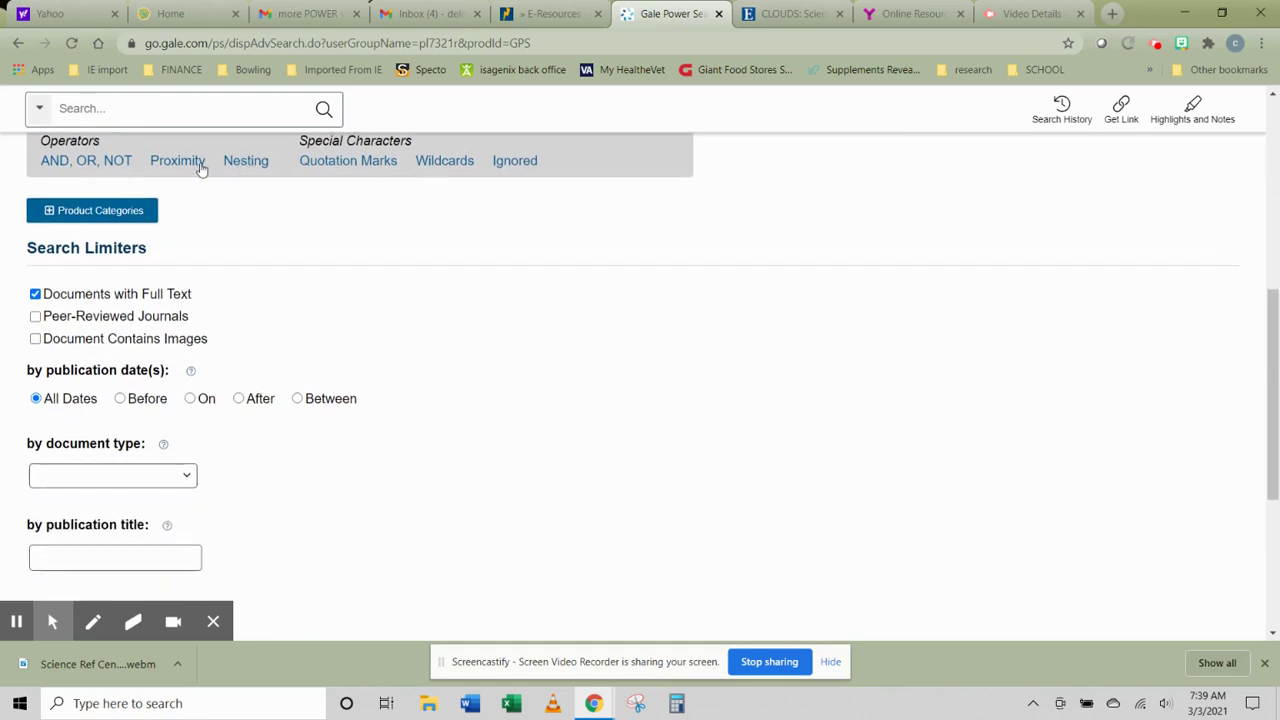
{"action": "scroll", "coordinate": [492, 338], "scroll_direction": "down", "scroll_amount": 2}
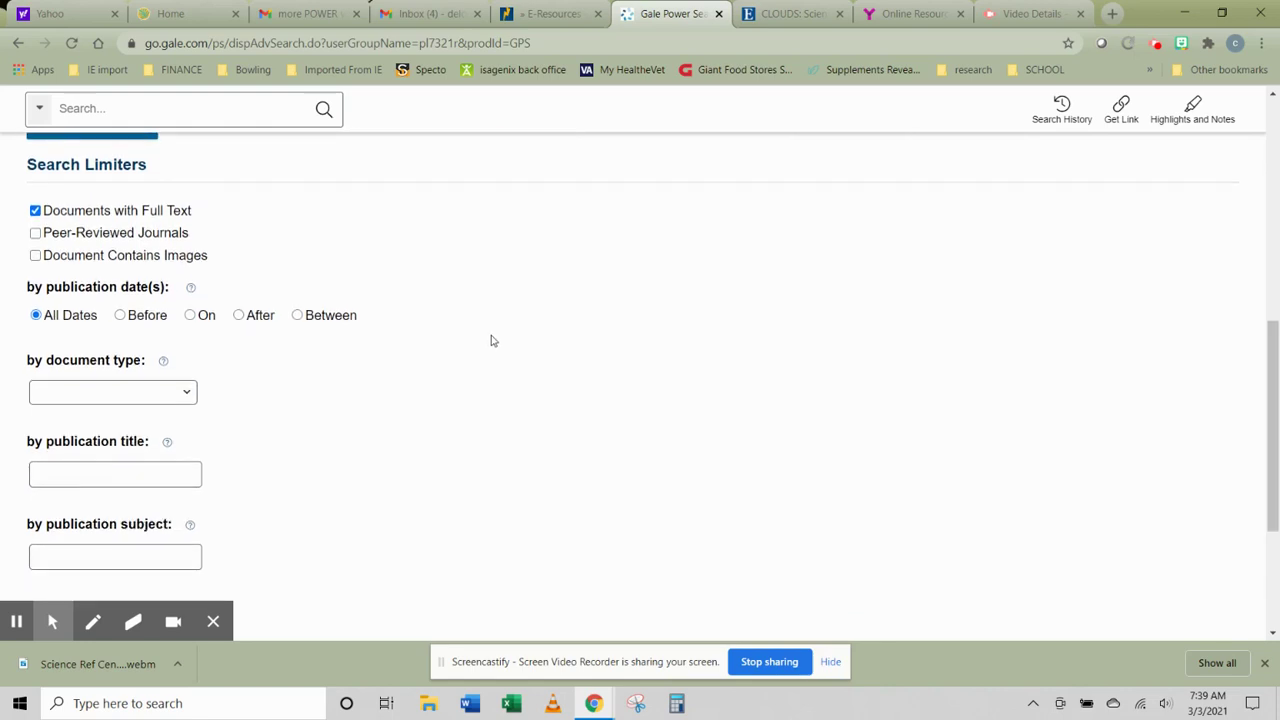
{"action": "scroll", "coordinate": [492, 338], "scroll_direction": "down", "scroll_amount": 2}
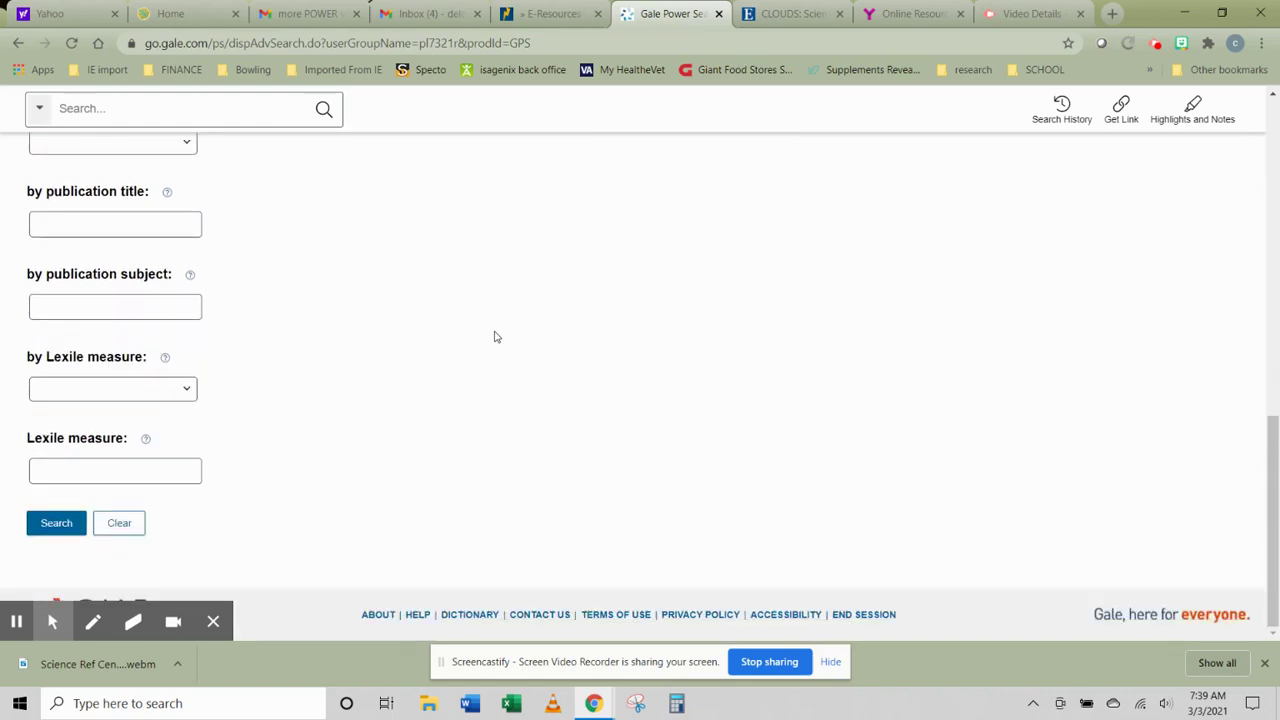
{"action": "scroll", "coordinate": [493, 337], "scroll_direction": "up", "scroll_amount": 6}
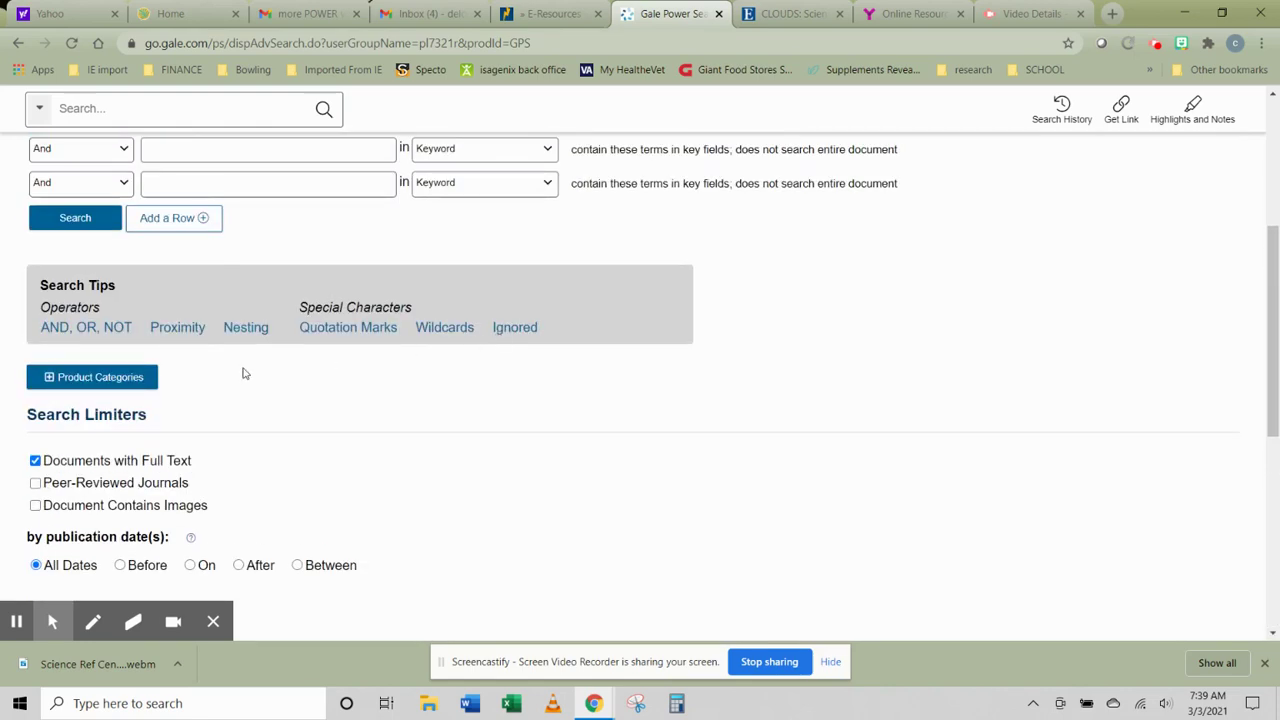
{"action": "scroll", "coordinate": [396, 401], "scroll_direction": "up", "scroll_amount": 4}
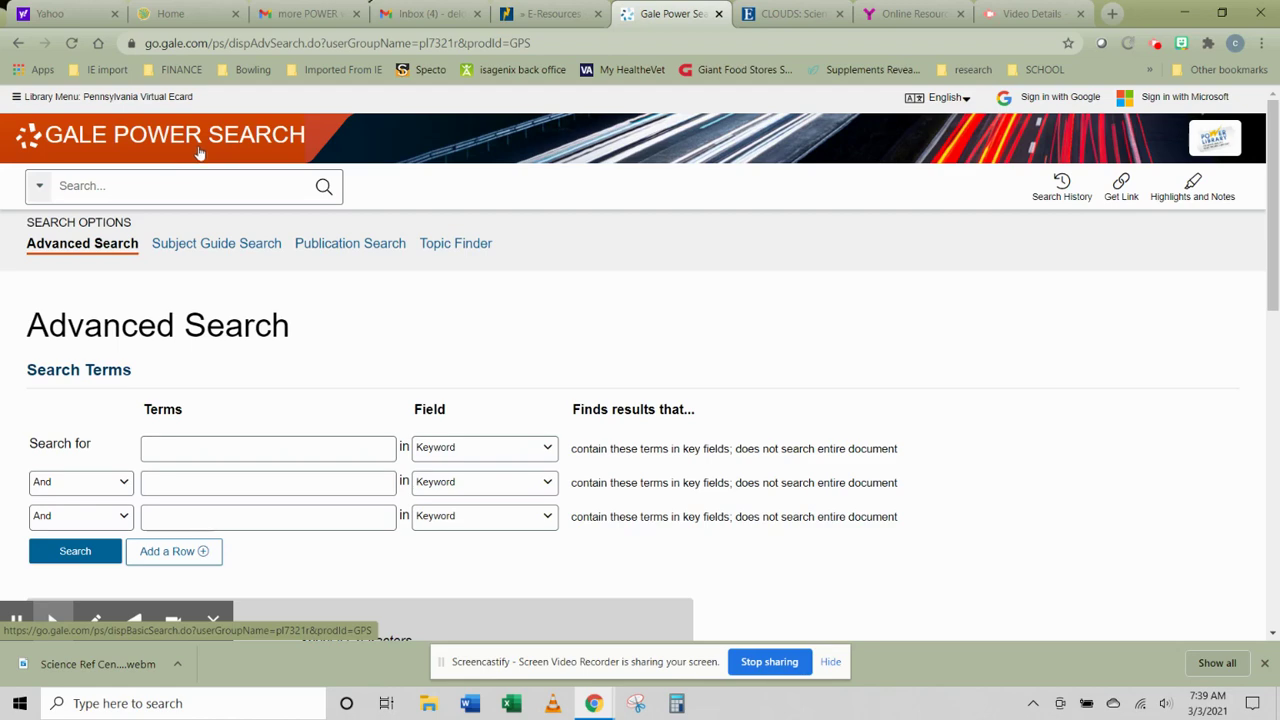
Step: Go back to the POWER Library E-Resources tab and locate the Power Search entry
{"action": "left_click", "coordinate": [545, 13]}
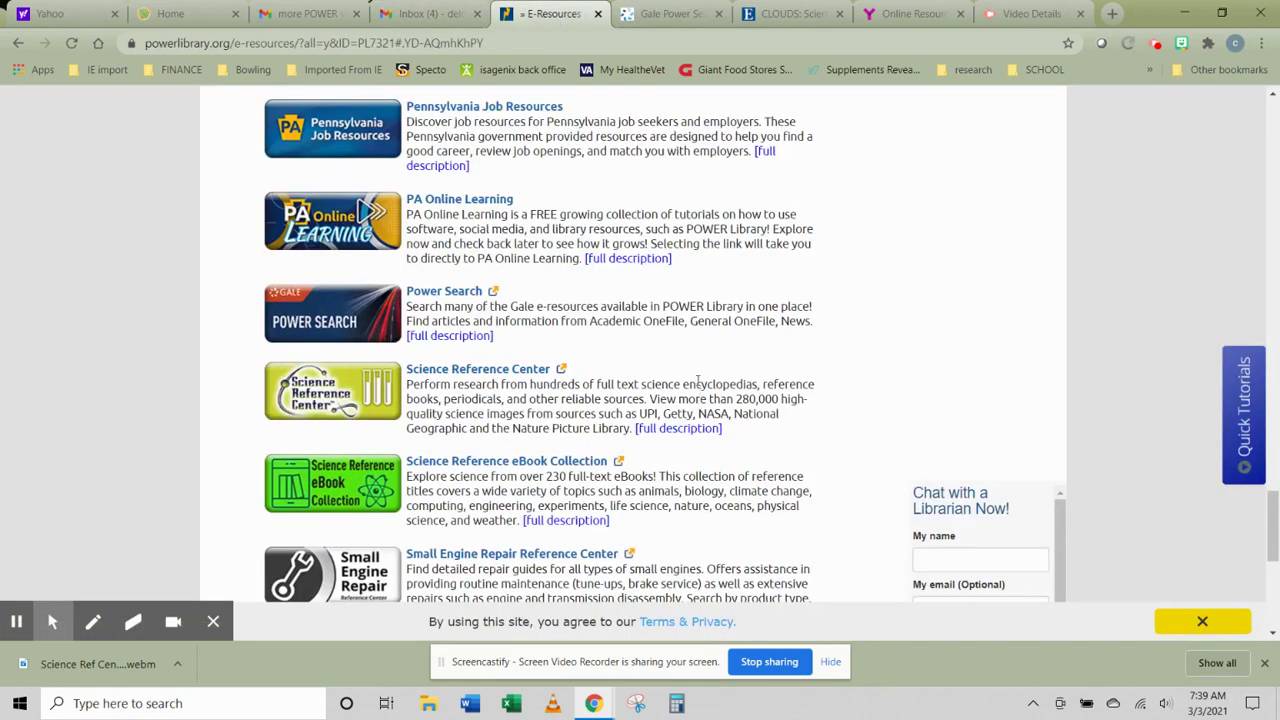
{"action": "scroll", "coordinate": [697, 380], "scroll_direction": "down", "scroll_amount": 3}
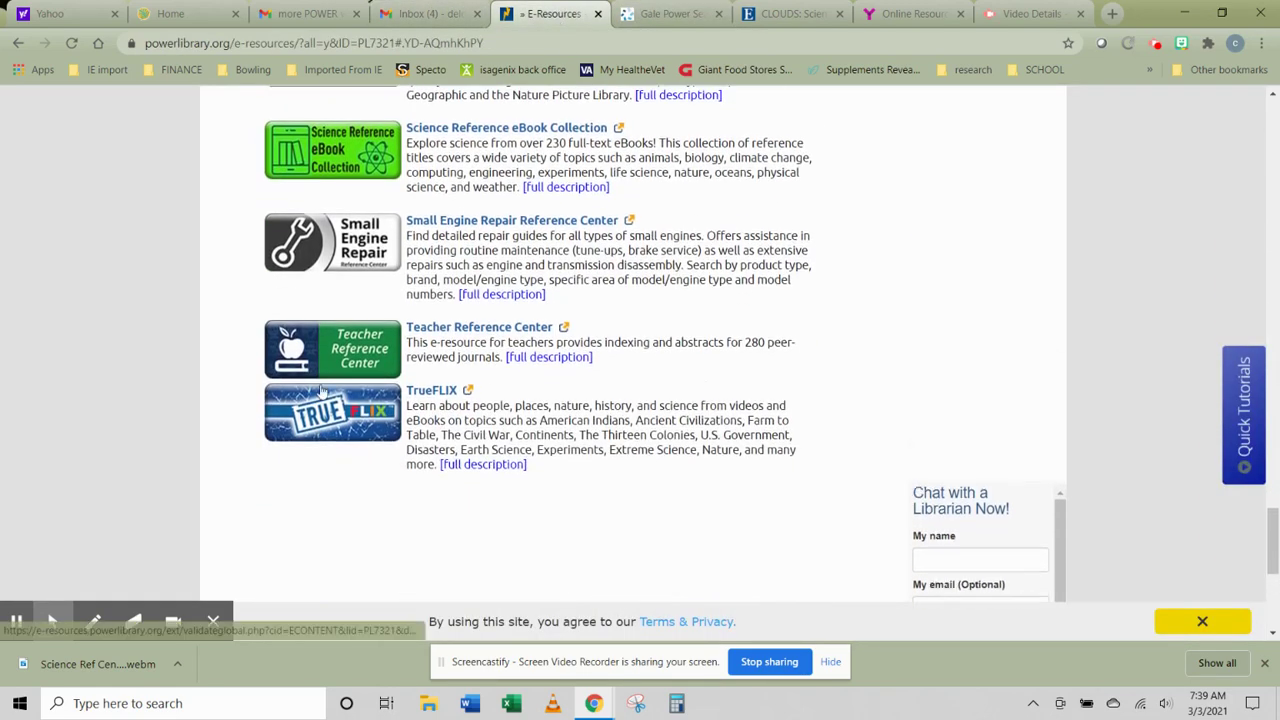
{"action": "scroll", "coordinate": [320, 390], "scroll_direction": "up", "scroll_amount": 3}
{"action": "scroll", "coordinate": [366, 323], "scroll_direction": "up", "scroll_amount": 2}
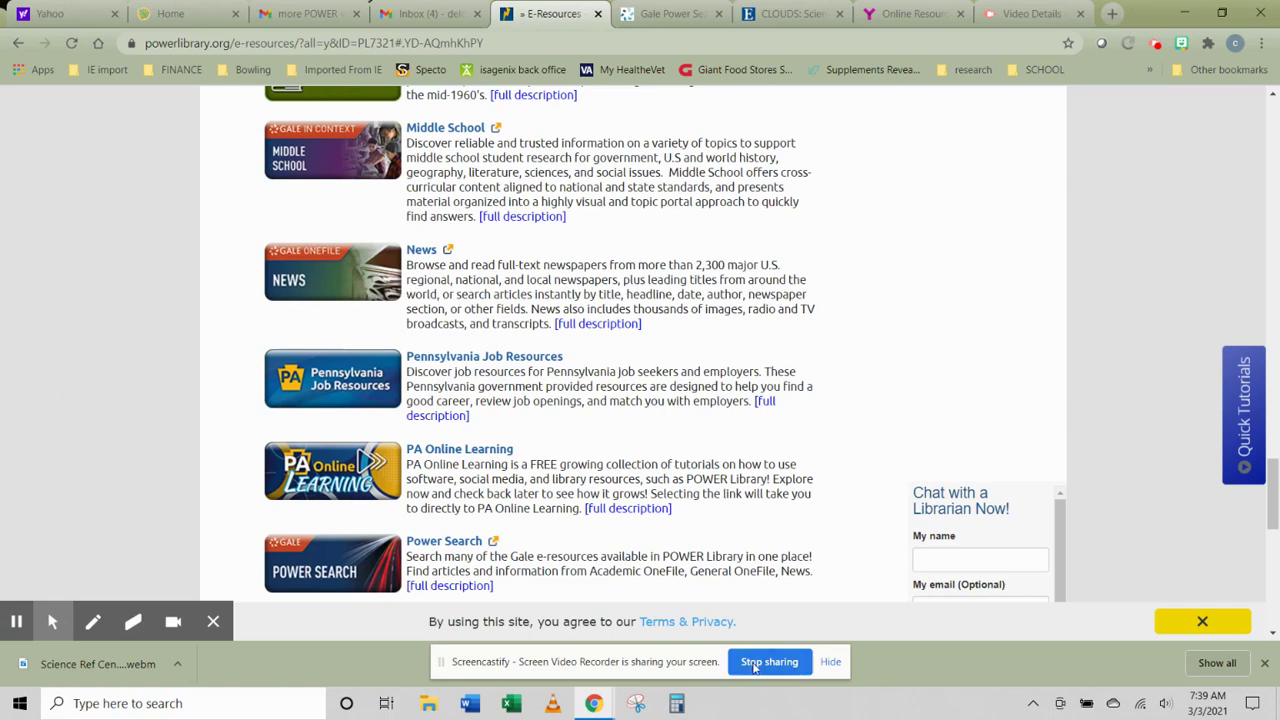
{"action": "scroll", "coordinate": [300, 420], "scroll_direction": "down", "scroll_amount": 2}
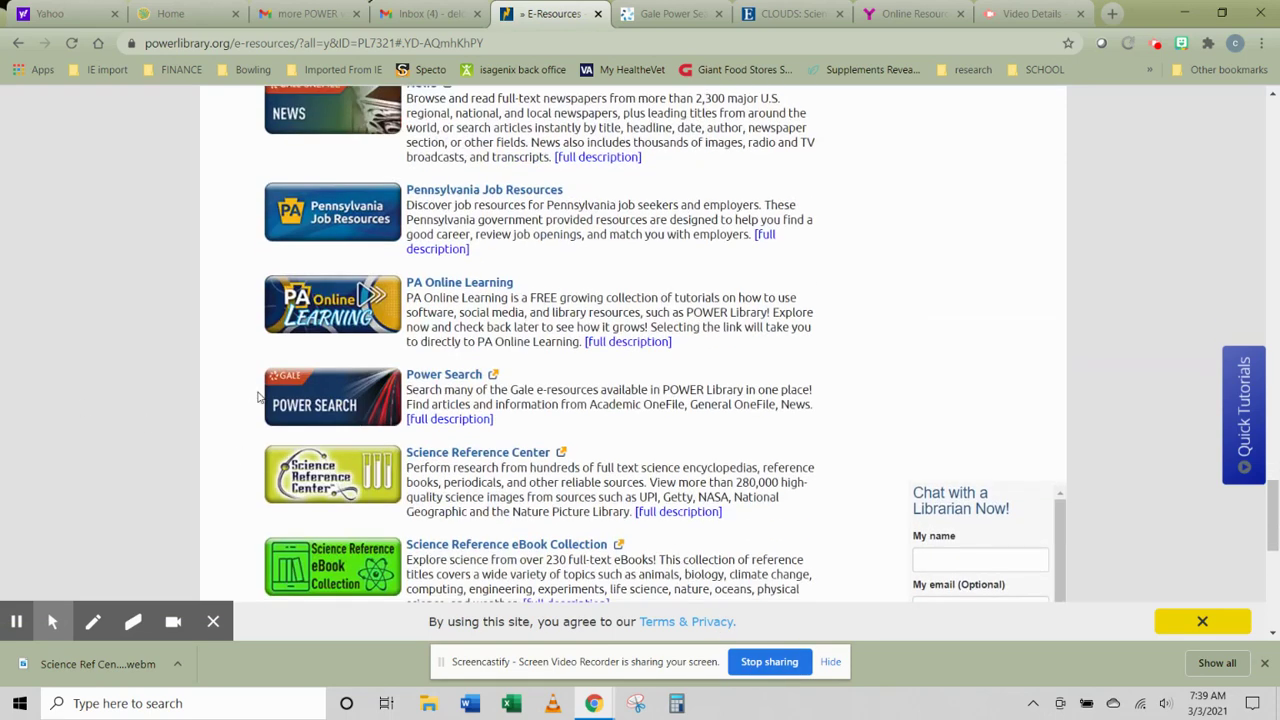